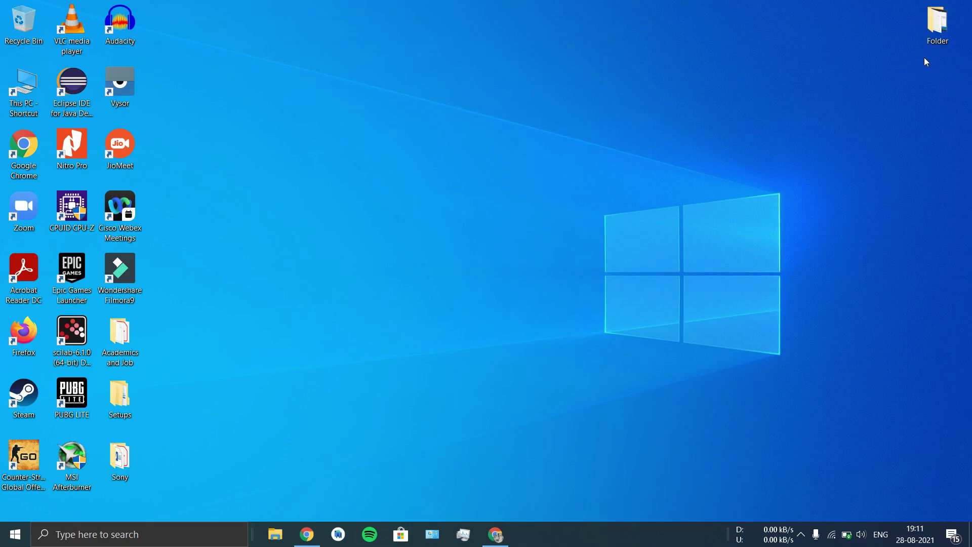
- Open the Folder and bring up the context menu for screen-capture (12).mp4
double_click(926, 30)
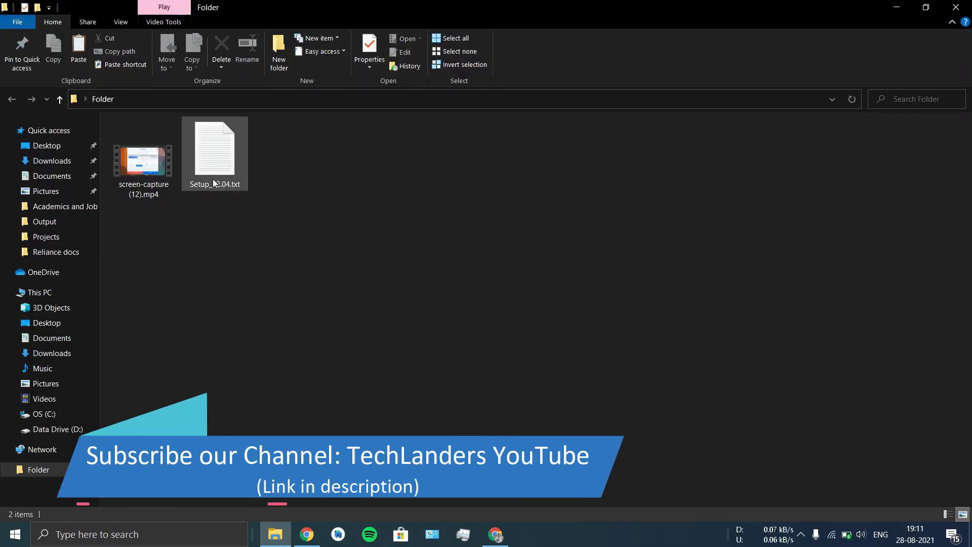
left_click(146, 193)
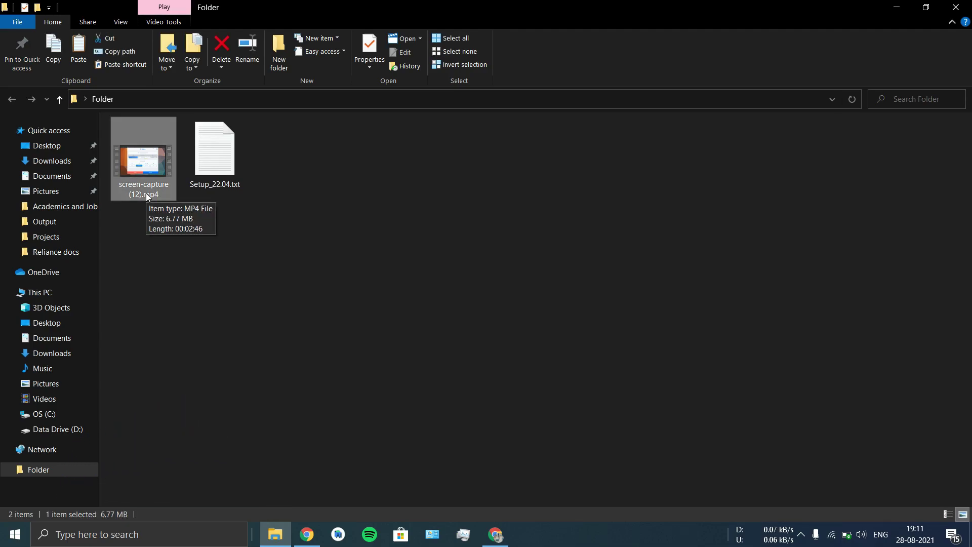
right_click(146, 193)
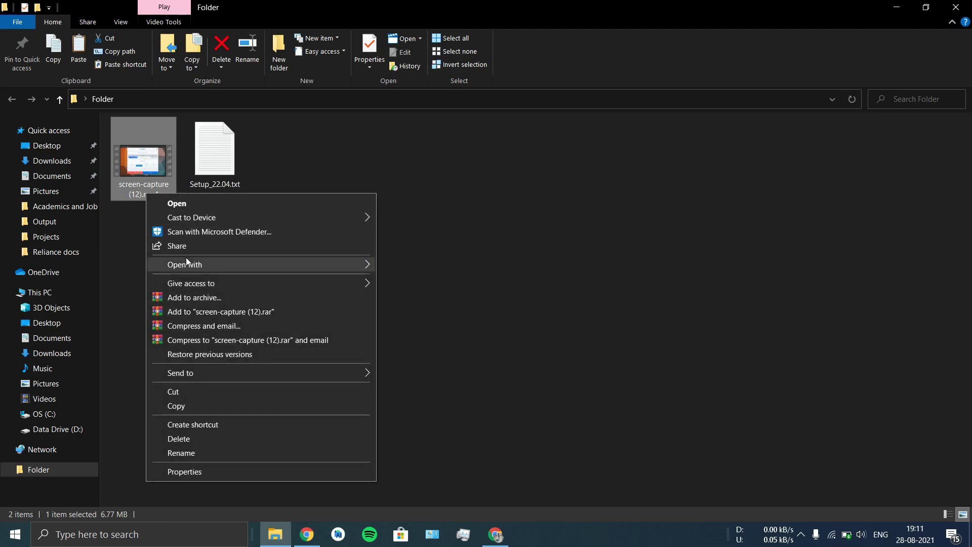
mouse_move(185, 265)
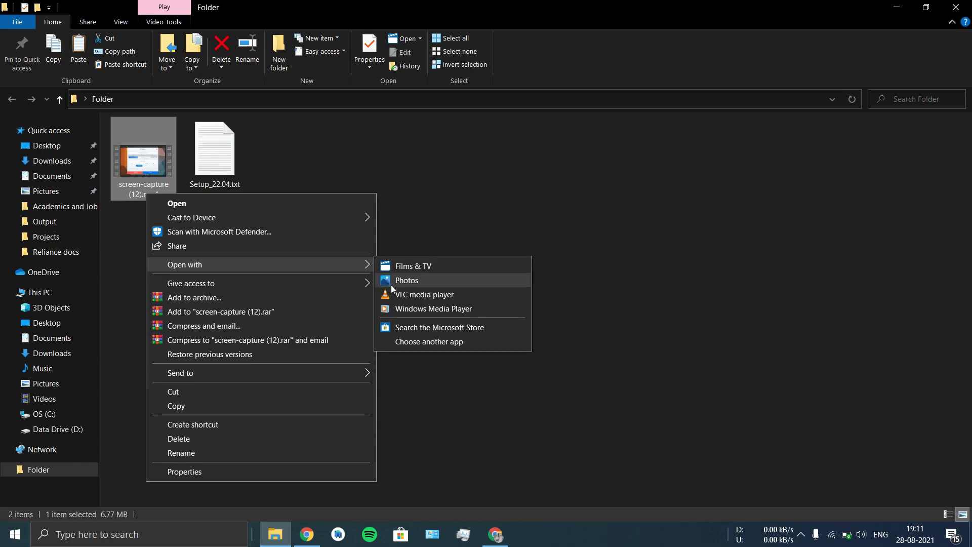
- Set VLC media player to always open .mp4 files and play screen-capture (12).mp4
left_click(398, 343)
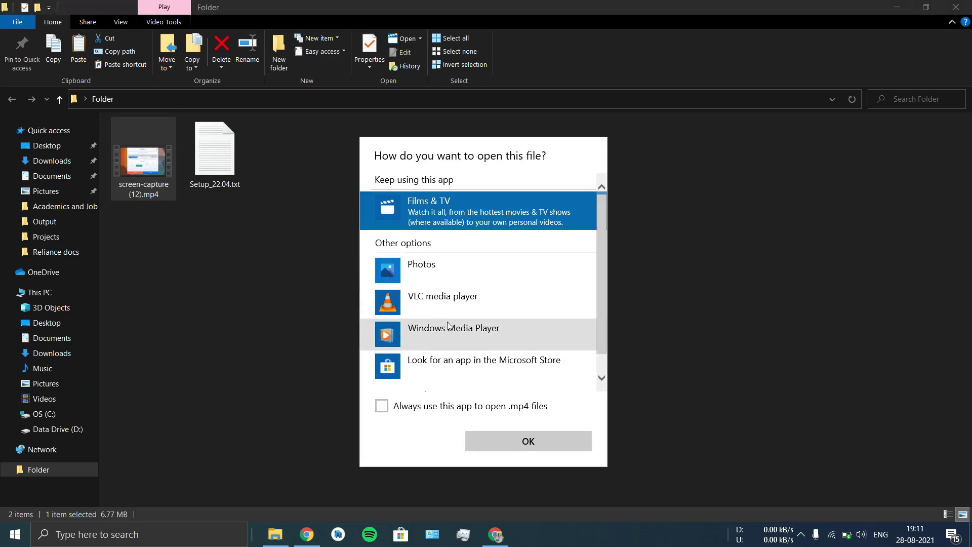
scroll(449, 328, "down", 1)
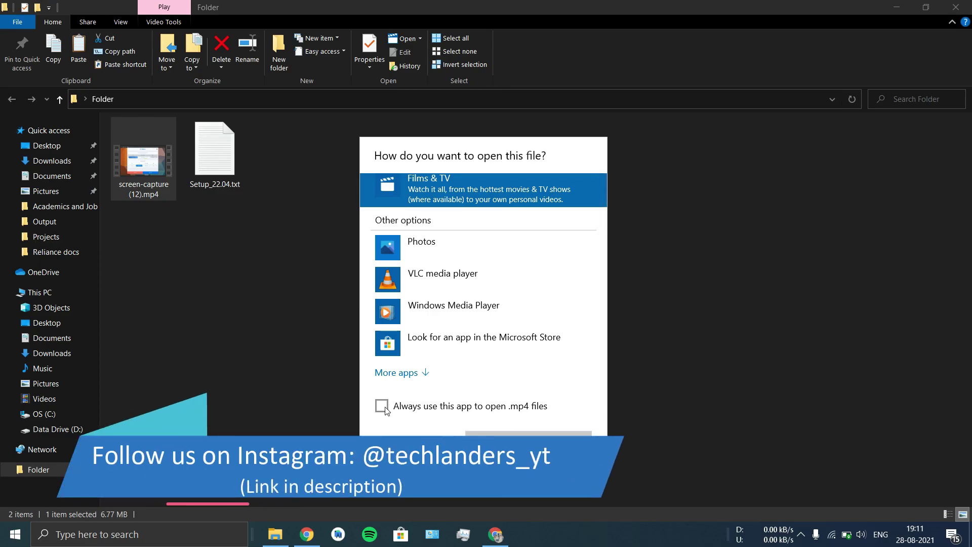
left_click(382, 407)
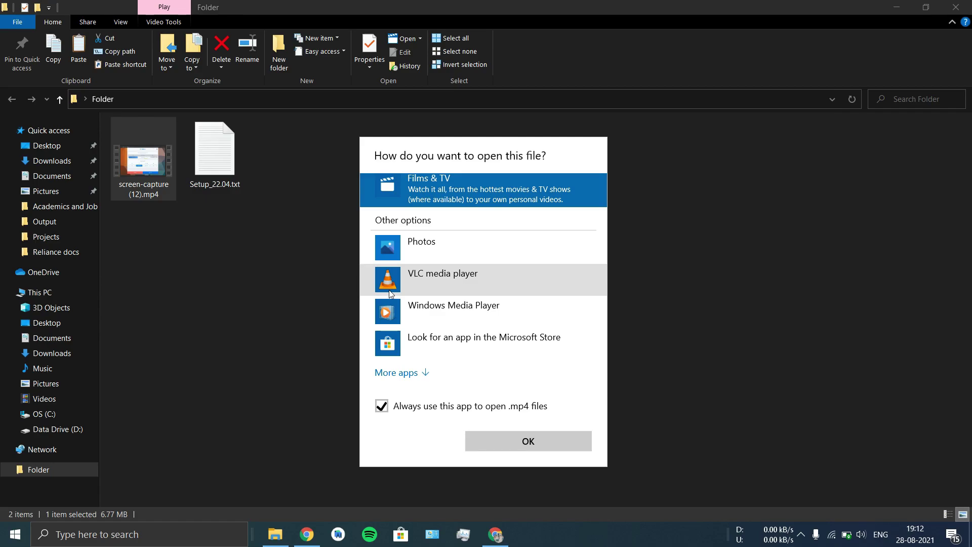
left_click(389, 294)
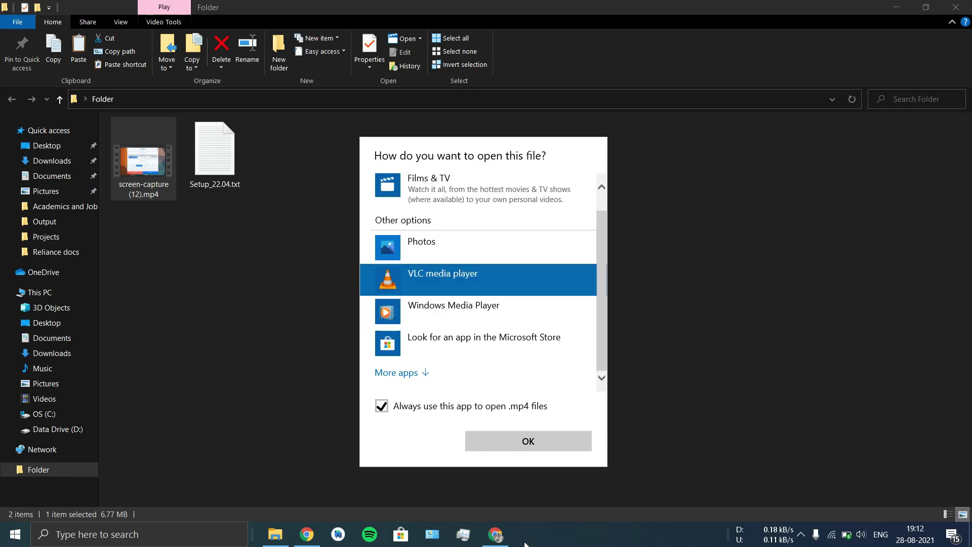
left_click(500, 441)
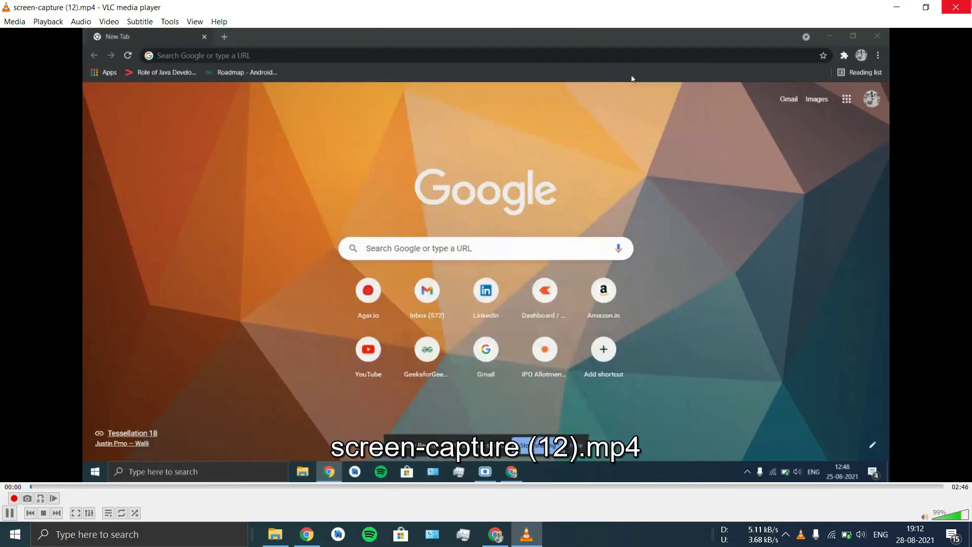
- Close the VLC video and open Setup_22.04.txt with WordPad
left_click(956, 7)
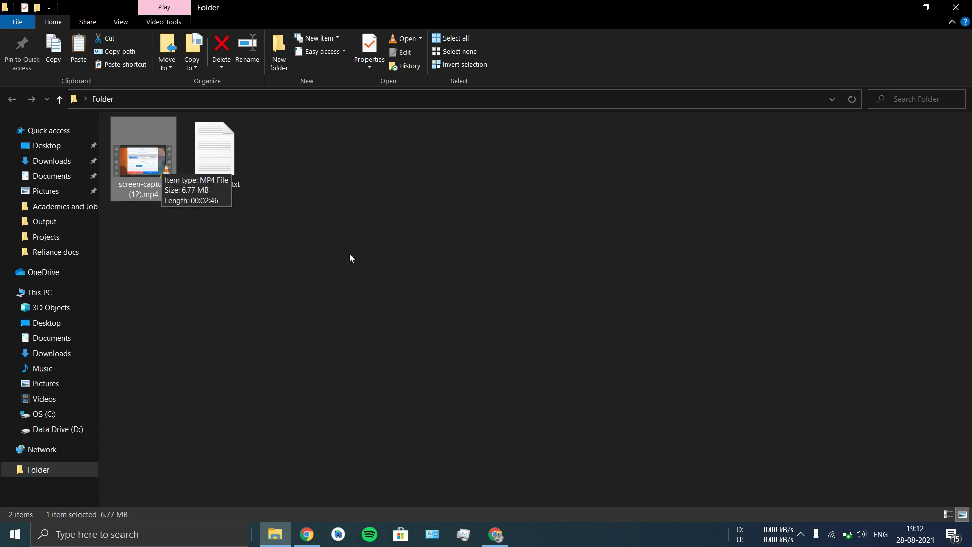
left_click(295, 194)
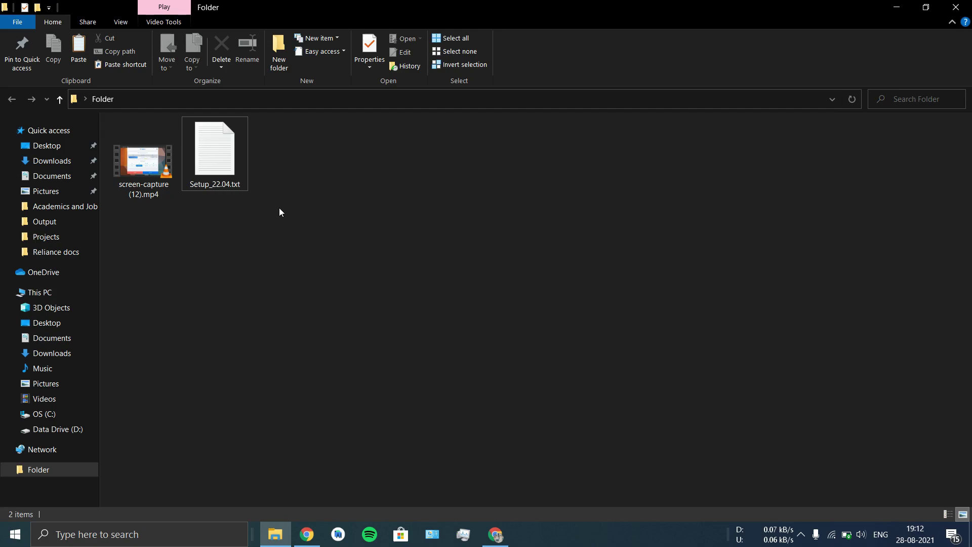
left_click(227, 184)
right_click(227, 185)
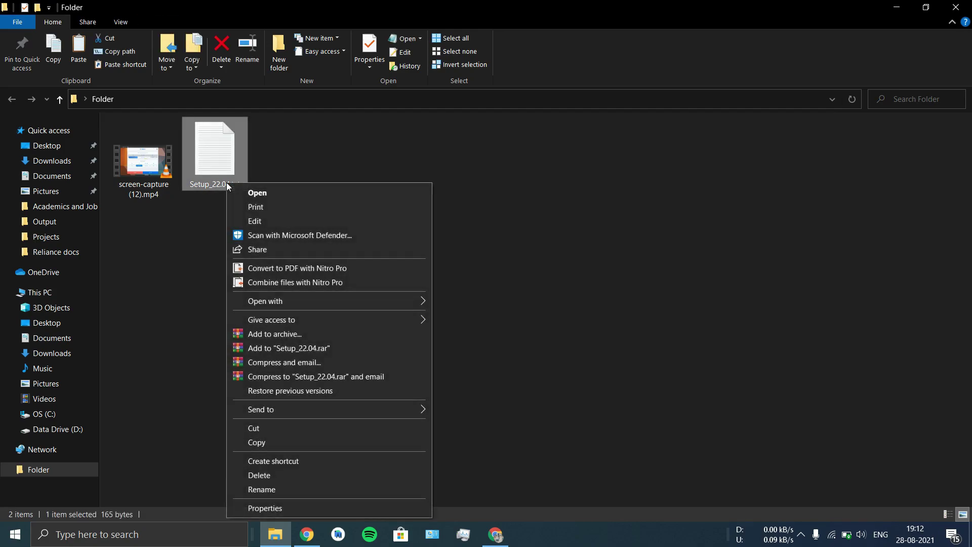
mouse_move(326, 300)
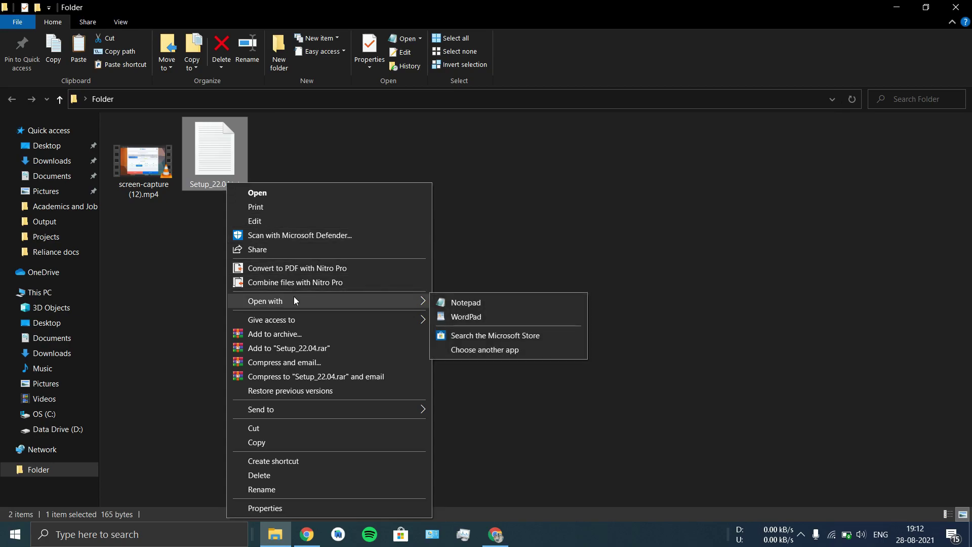
left_click(457, 318)
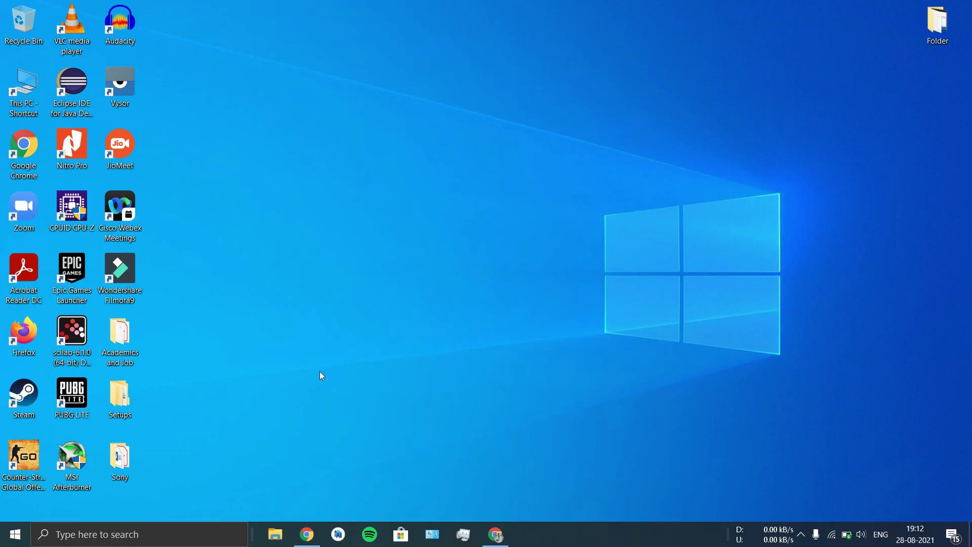
- Open Default apps via search, view browser choices unchanged, then go to defaults by file type
left_click(134, 541)
type("d")
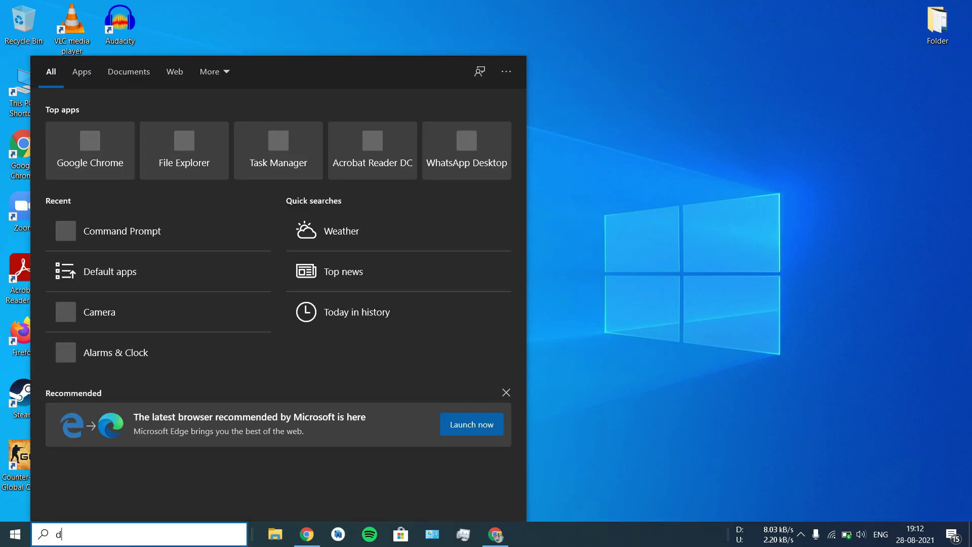
type("eaut")
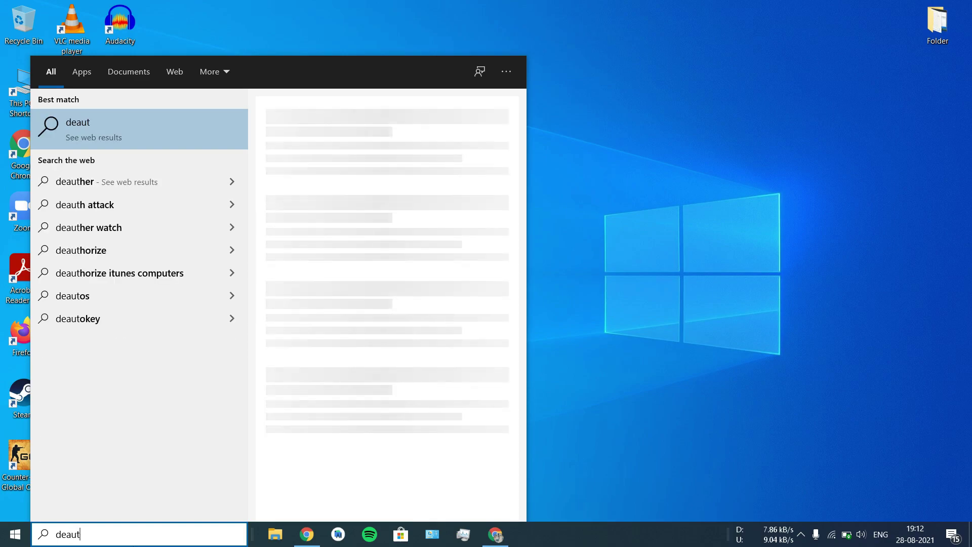
key("BackSpace")
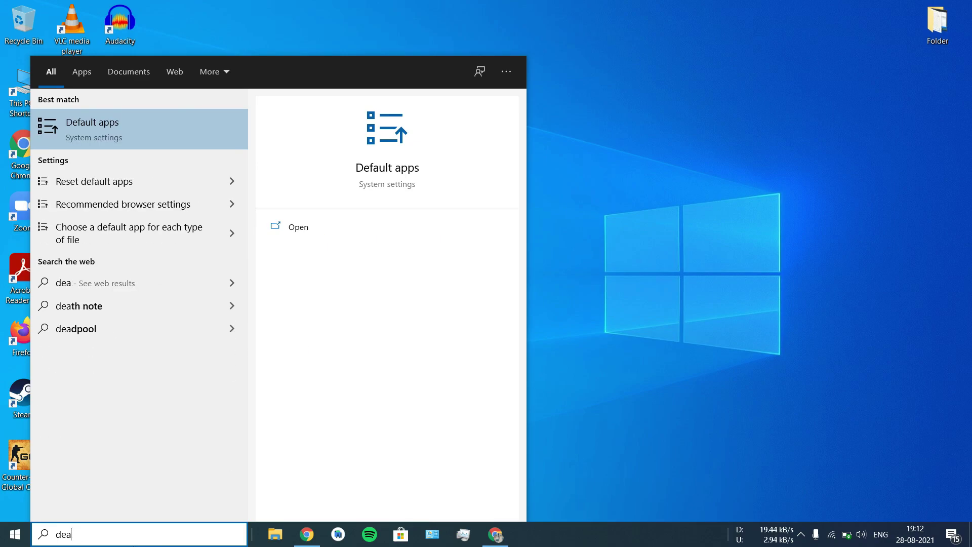
key("Return")
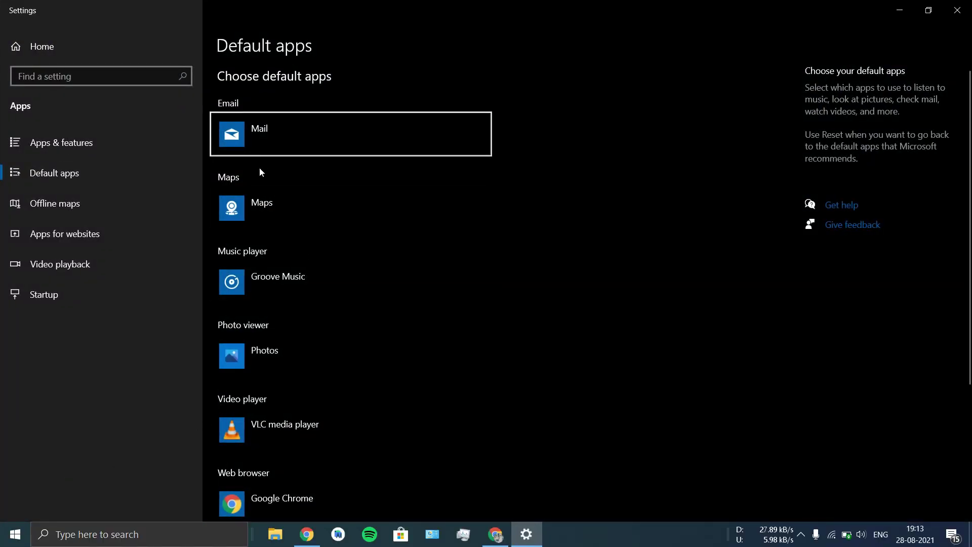
scroll(308, 313, "down", 3)
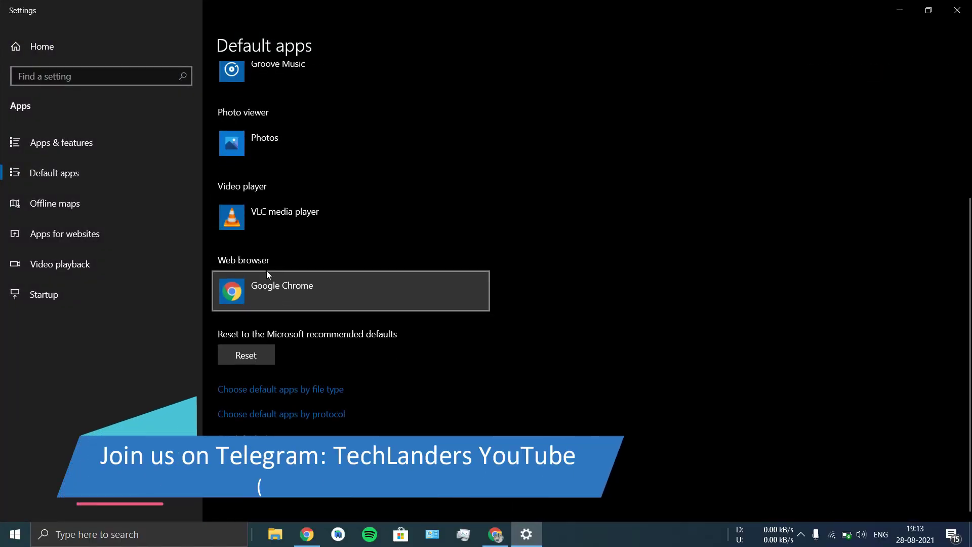
left_click(252, 306)
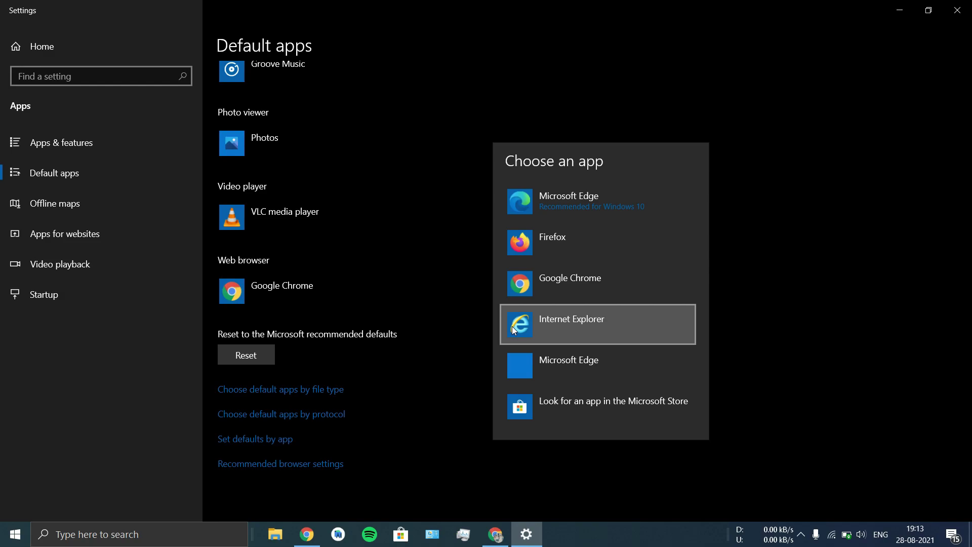
left_click(479, 335)
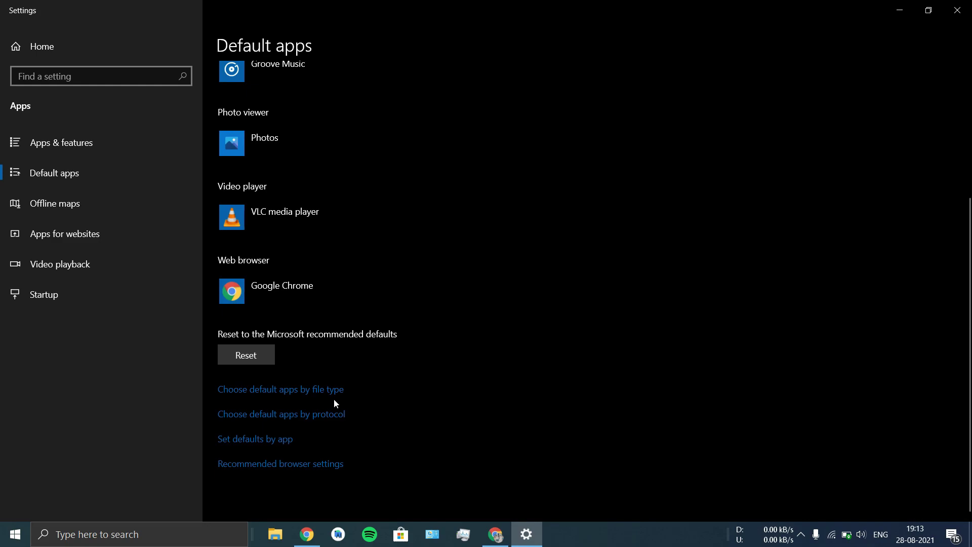
left_click(281, 390)
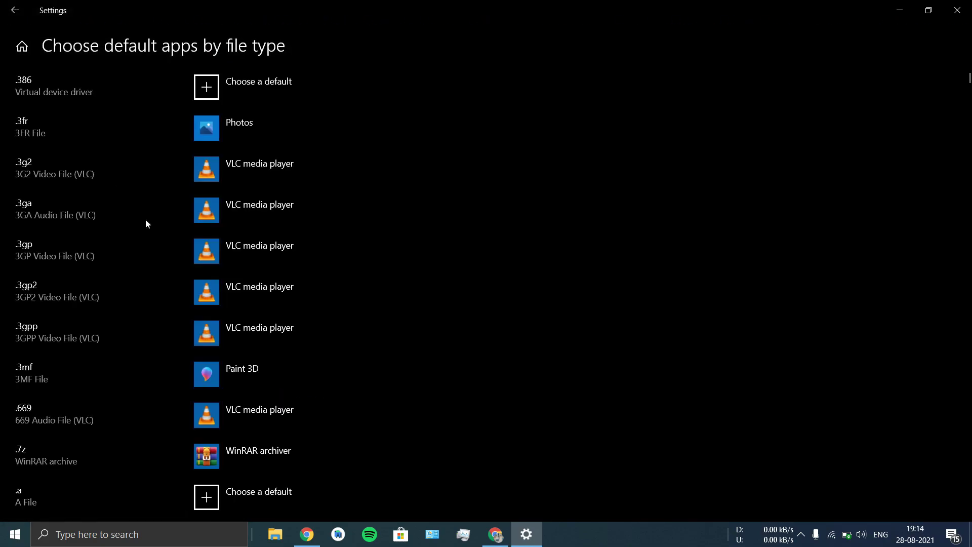
scroll(152, 266, "down", 2)
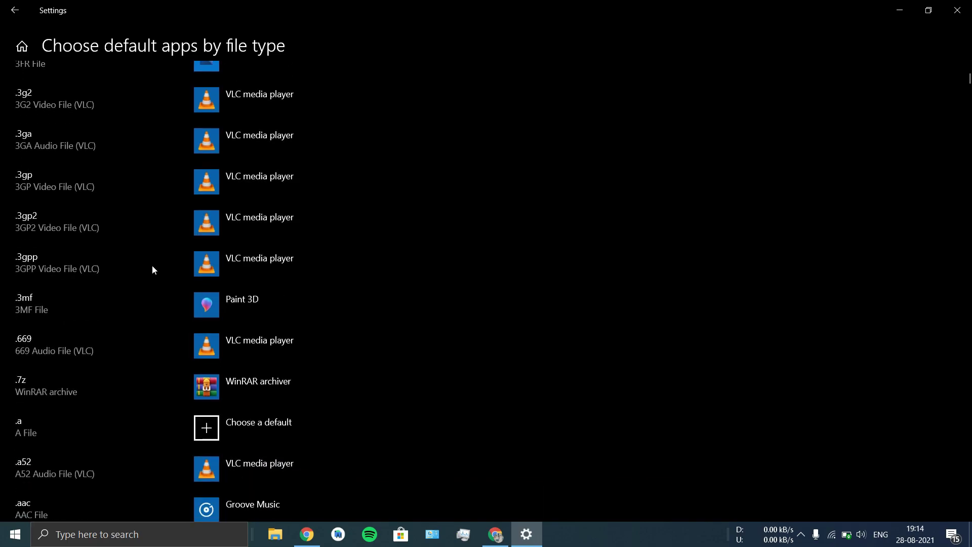
scroll(153, 266, "down", 3)
scroll(151, 266, "down", 1)
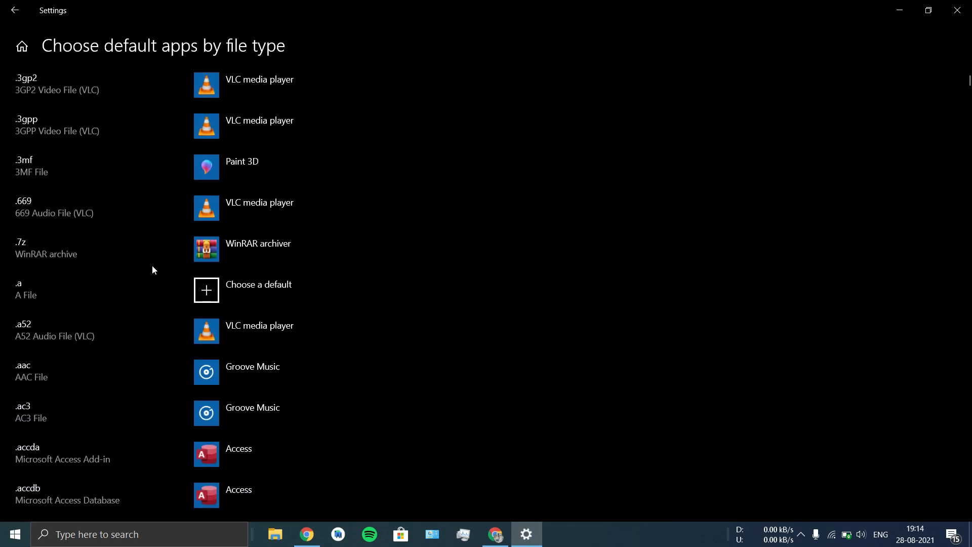
scroll(148, 274, "down", 3)
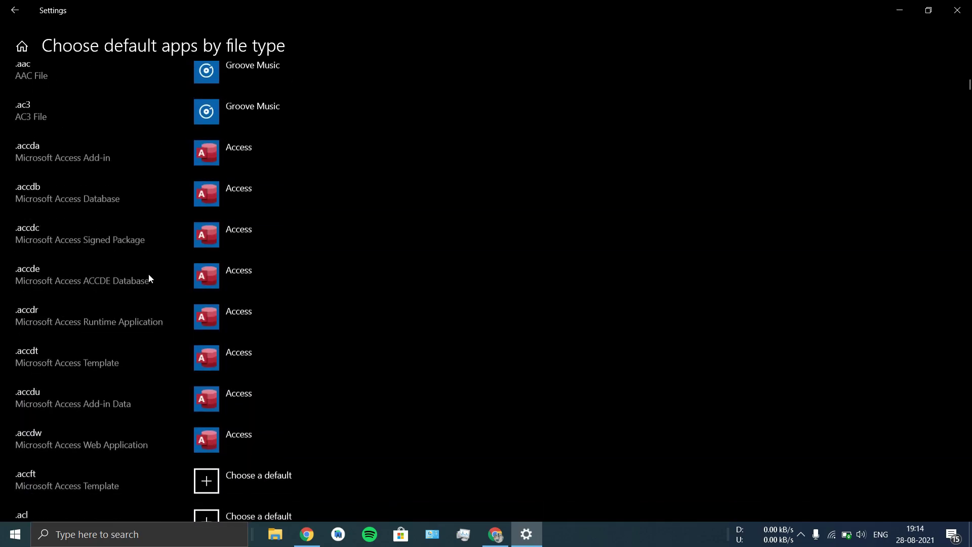
scroll(147, 273, "down", 5)
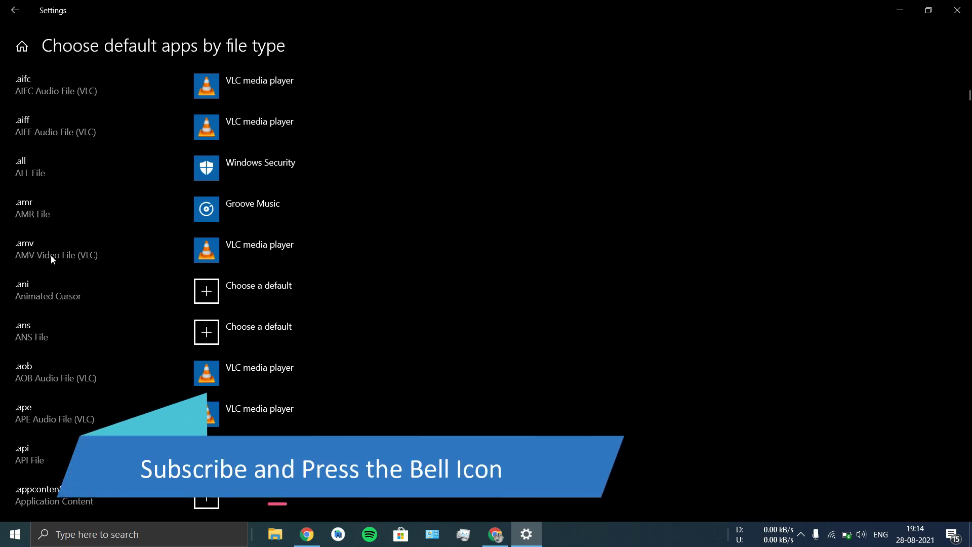
scroll(258, 262, "up", 2)
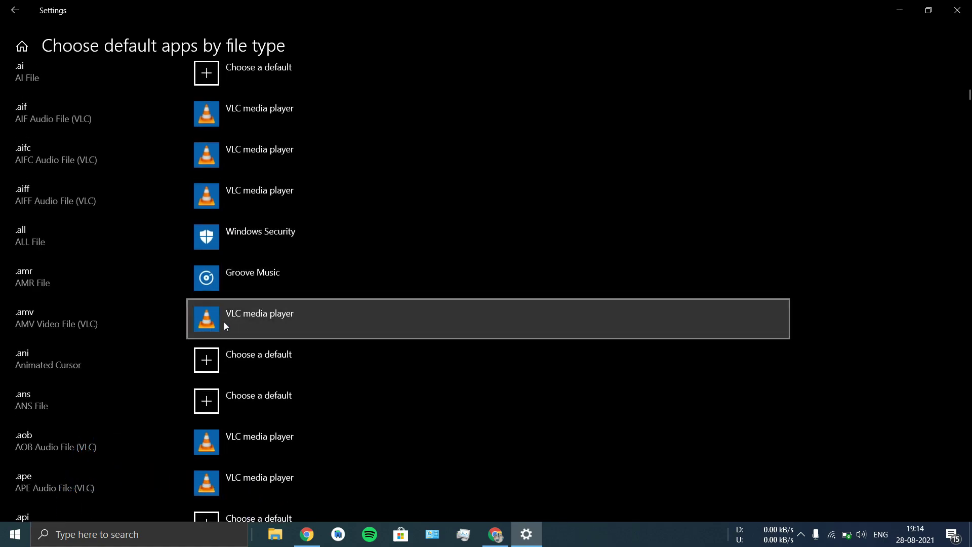
left_click(225, 321)
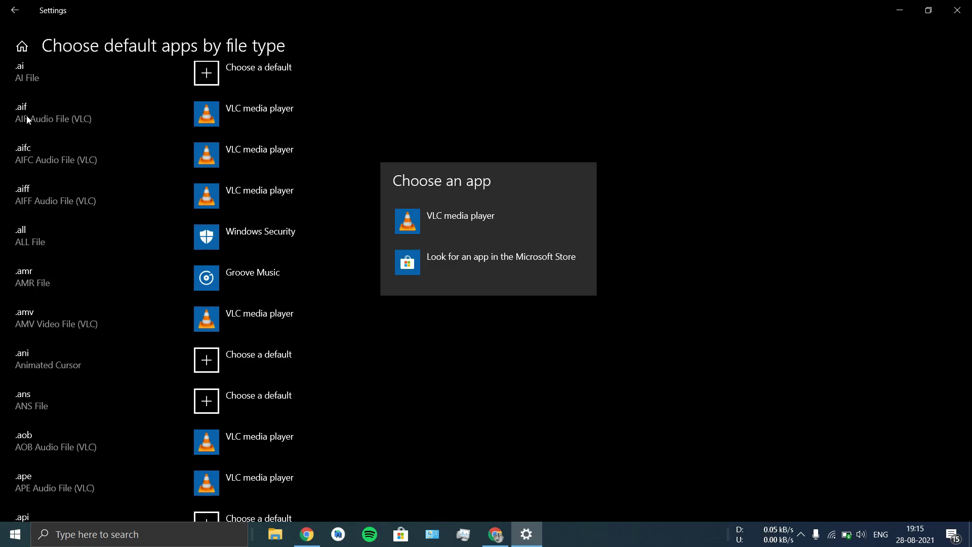
left_click(15, 9)
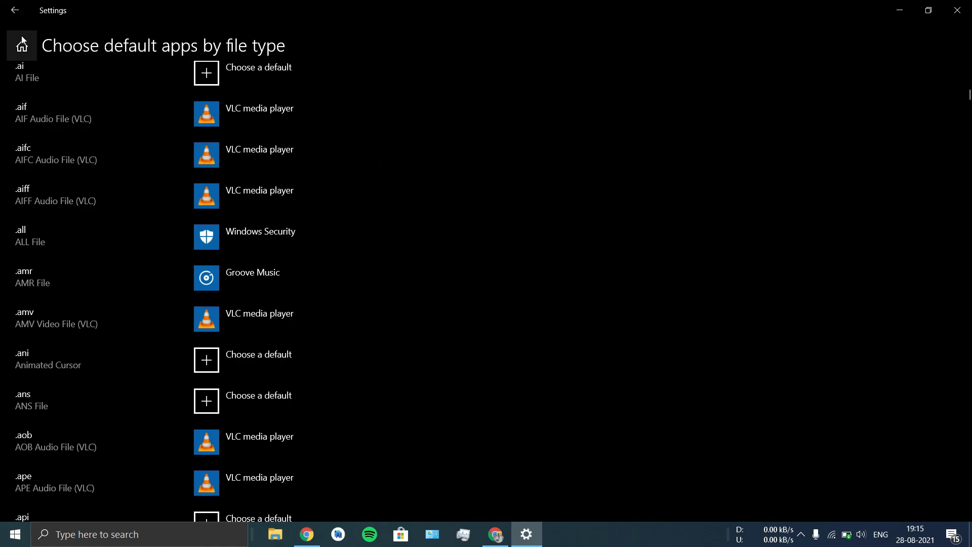
- Go back from the file-type list to the main Default apps page
left_click(14, 18)
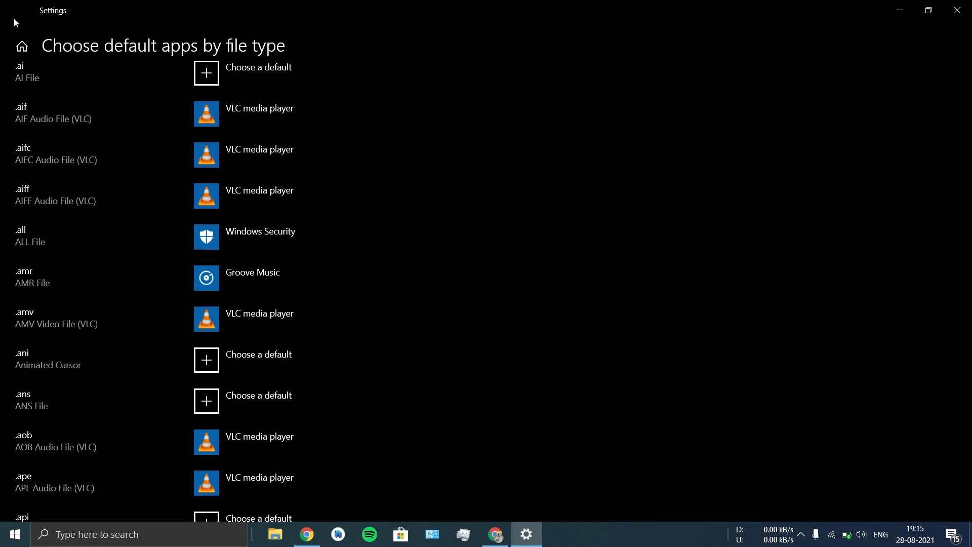